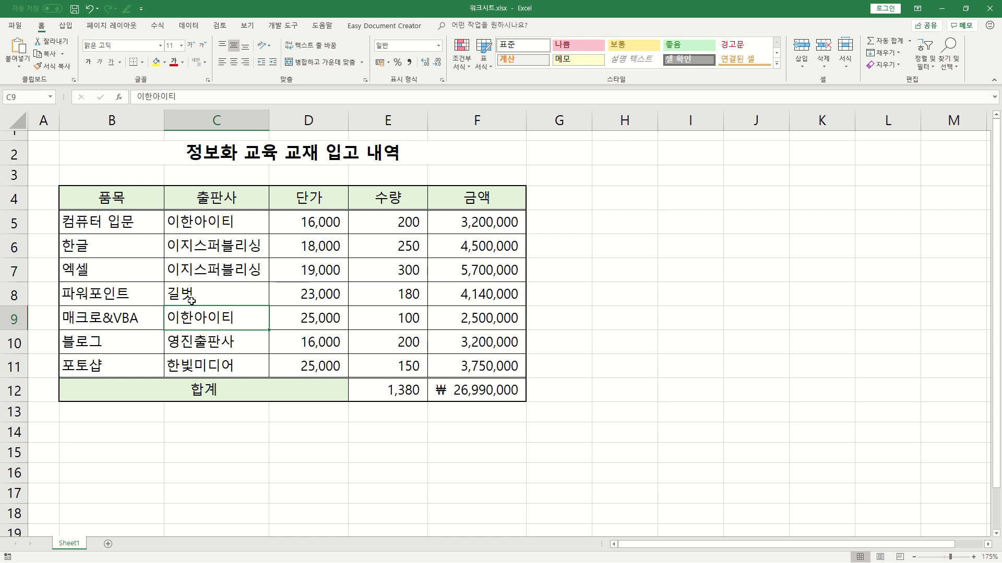
- Rename the Sheet1 worksheet as 3월
double_click(70, 543)
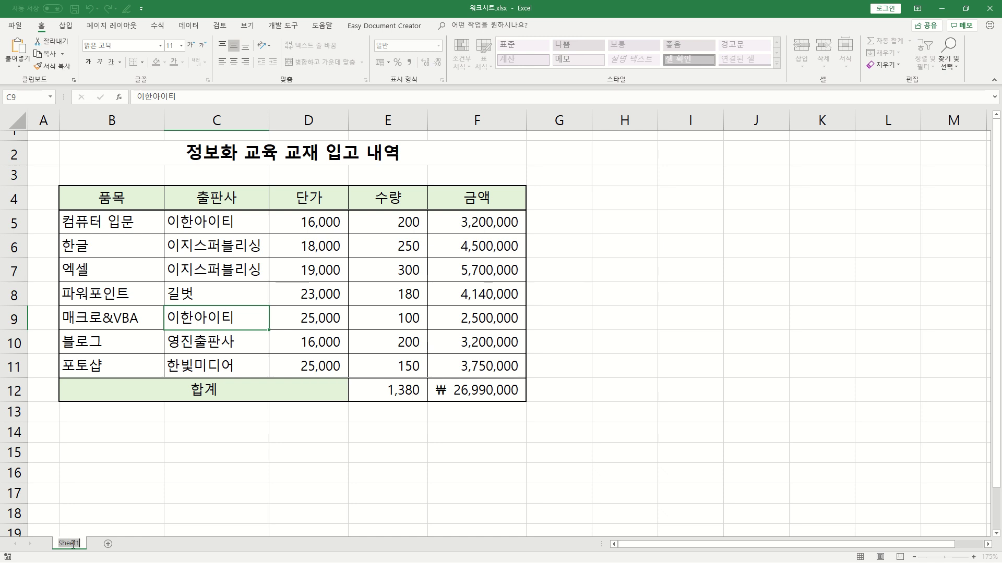
text(3d)
key(BackSpace)
text(위)
key(Return)
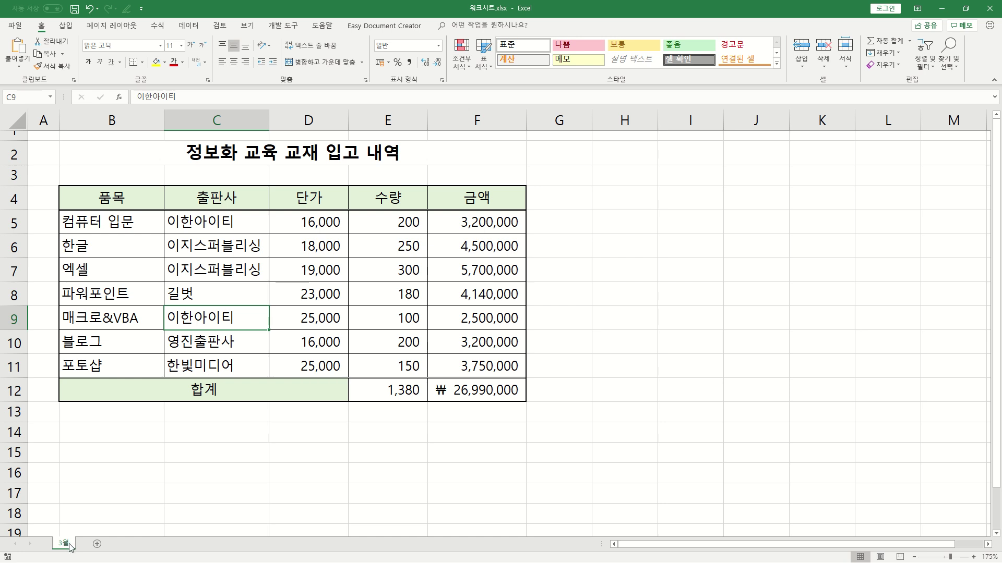
- Duplicate the 3월 sheet directly after itself and rename the copy as 4월
drag(66, 543, 87, 528)
drag(87, 528, 86, 528)
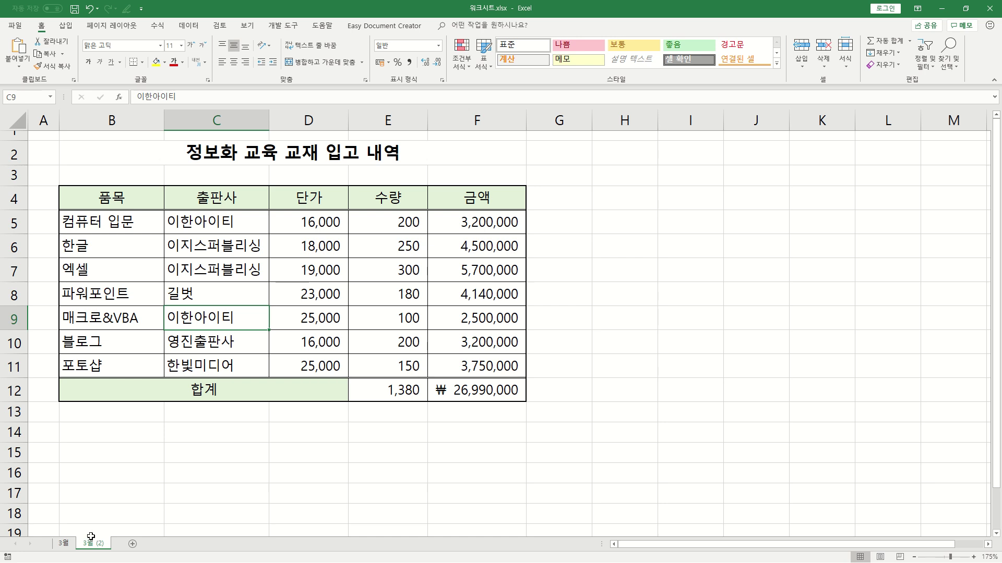
double_click(93, 544)
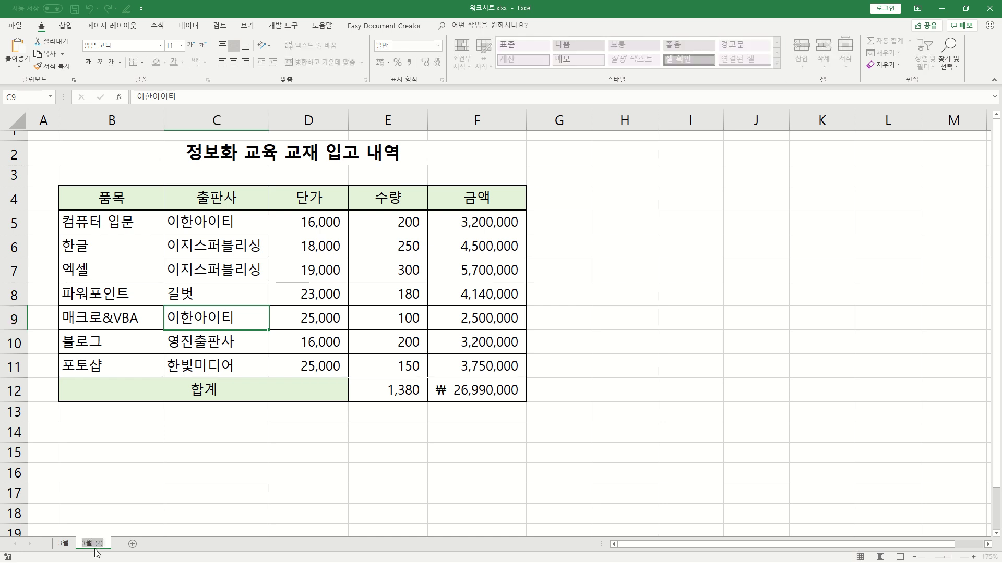
text(4워)
key(Return)
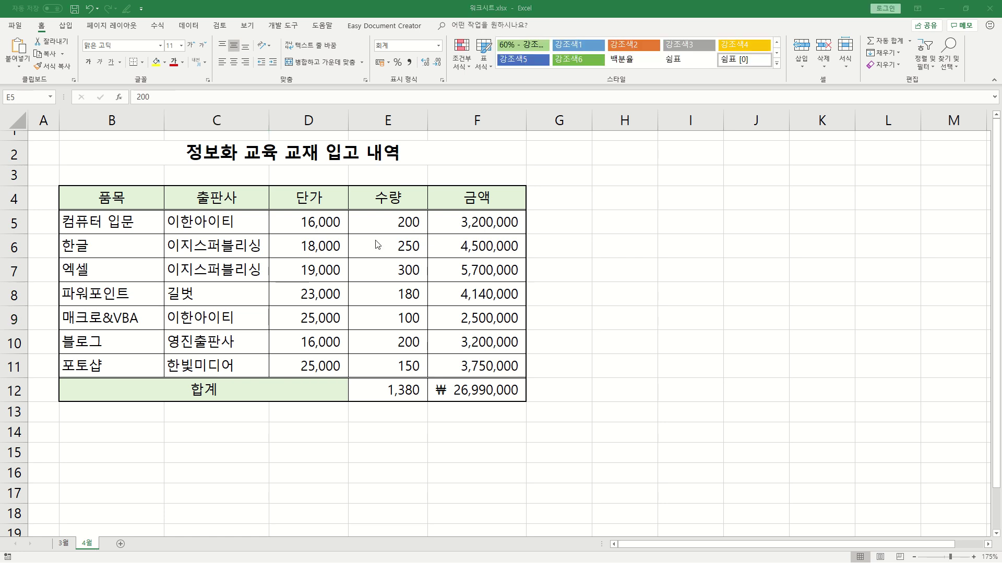
- Set the 수량 of 컴퓨터 입문 in cell E5 of the 4월 sheet to 300
click(386, 221)
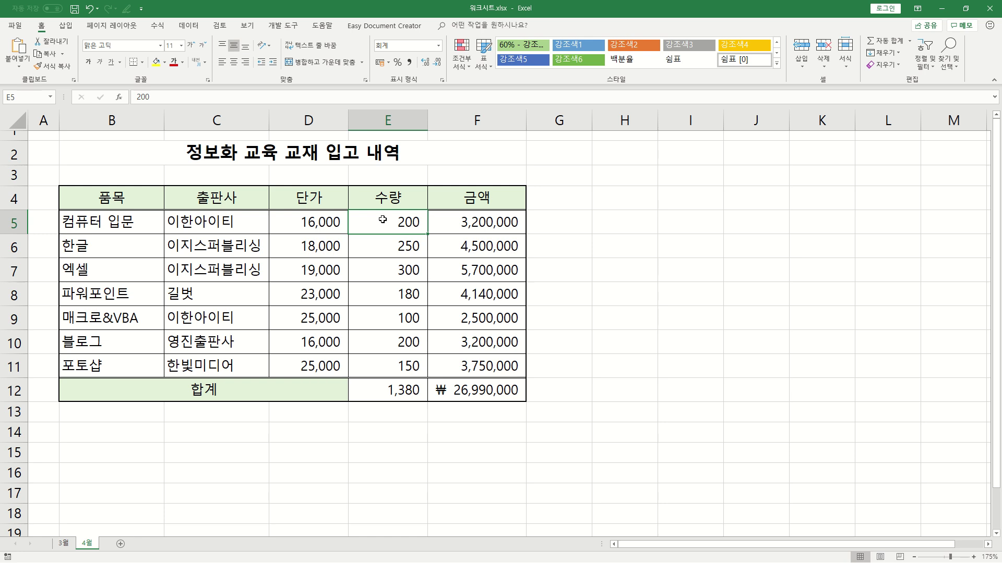
text(300)
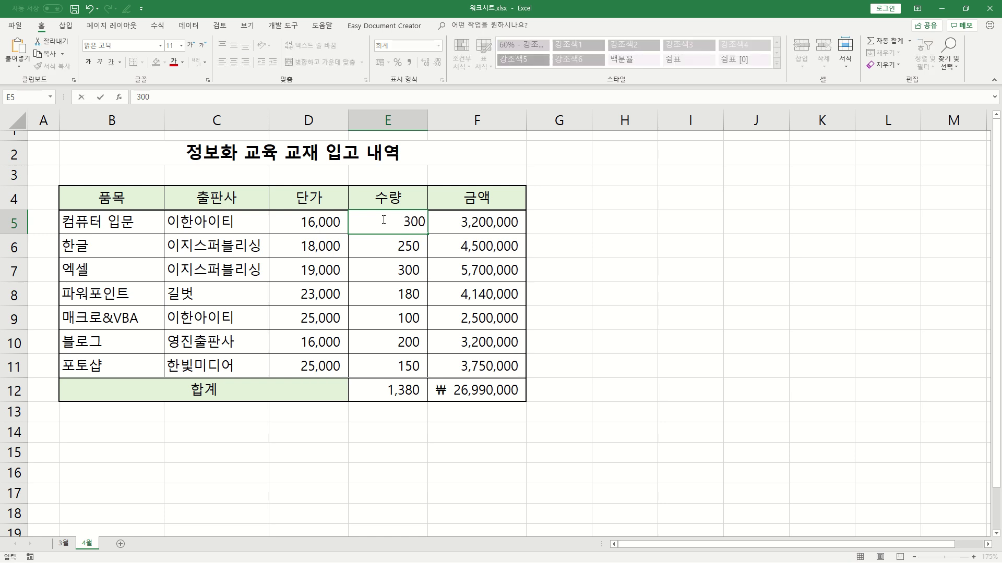
key(Return)
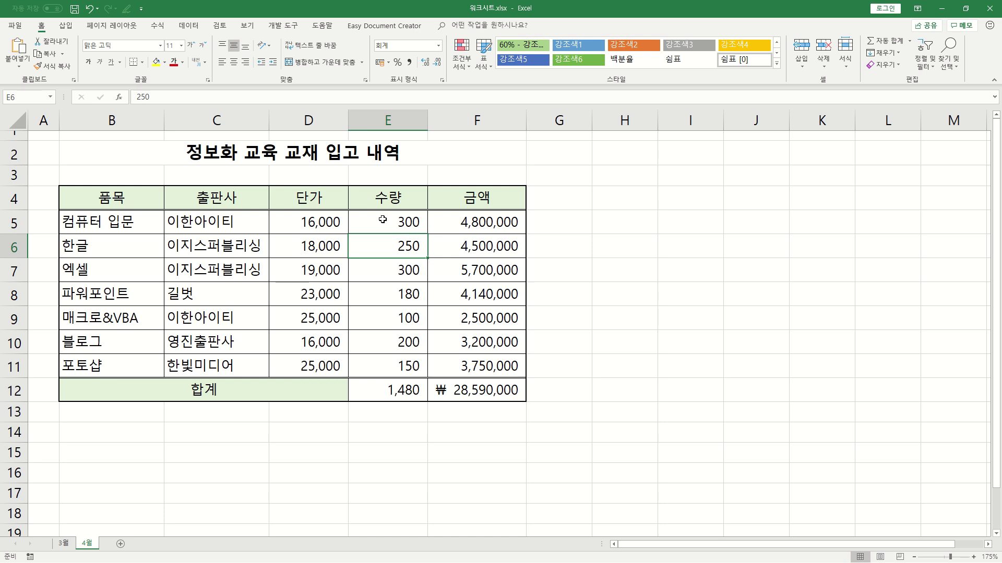
- Clear the item, publisher, unit price and quantity entries in B5:E11 of the 4월 sheet, keeping the 금액 formulas
click(159, 224)
drag(159, 224, 392, 365)
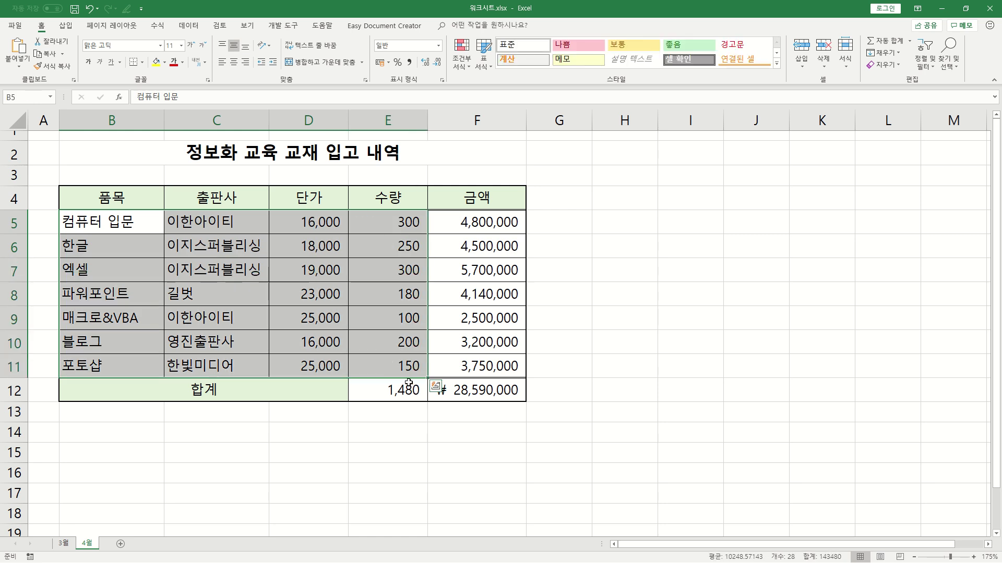
key(Delete)
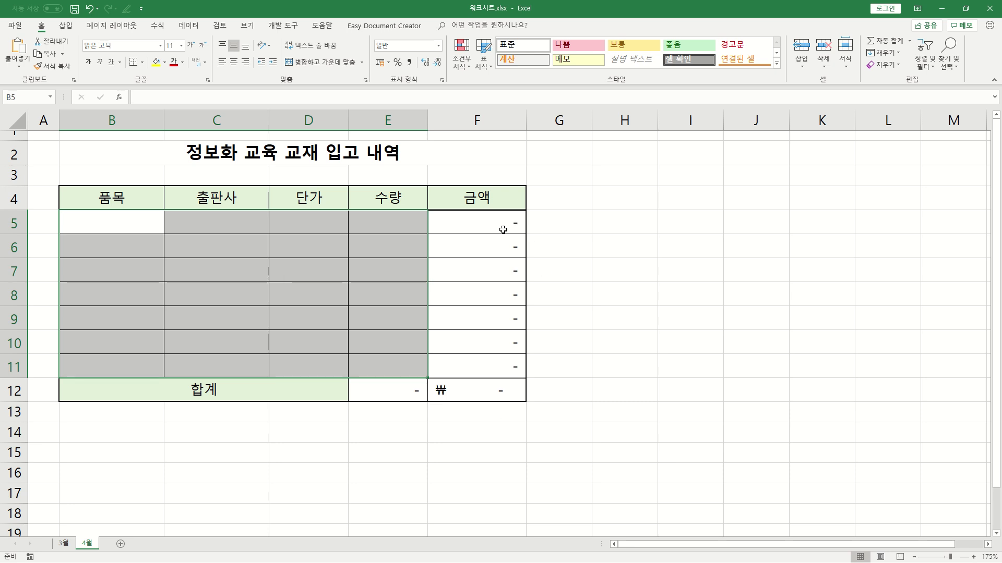
click(645, 322)
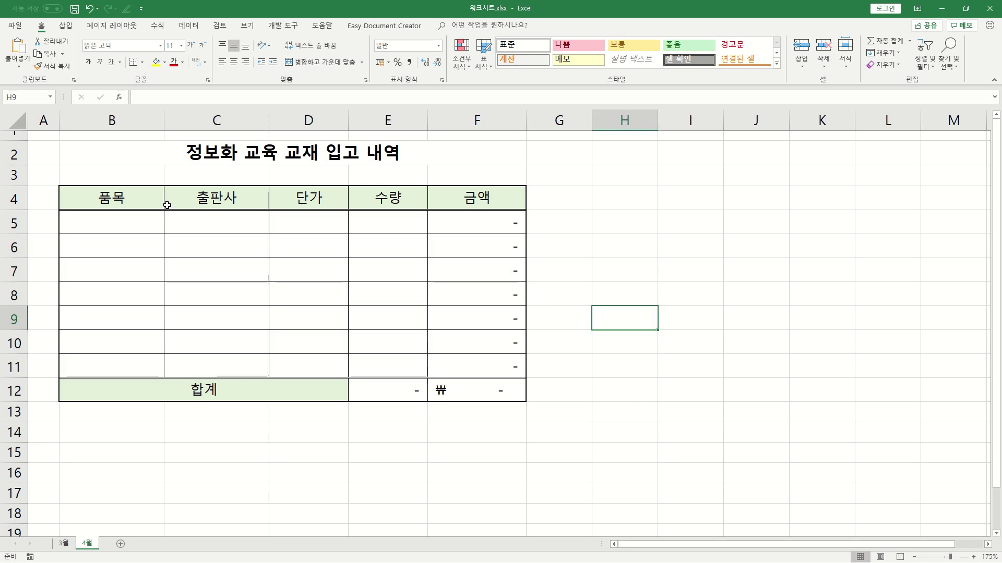
- Fill row 5 of the 4월 table with 품목 한글, 출판사 이한아이티, 단가 13000 and 수량 250
click(115, 225)
text(한글)
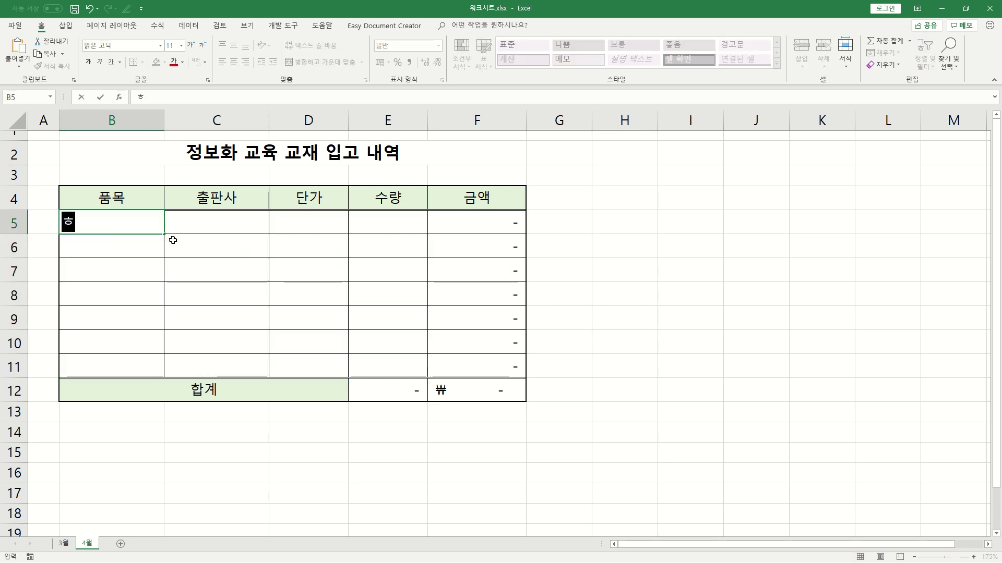
key(Tab)
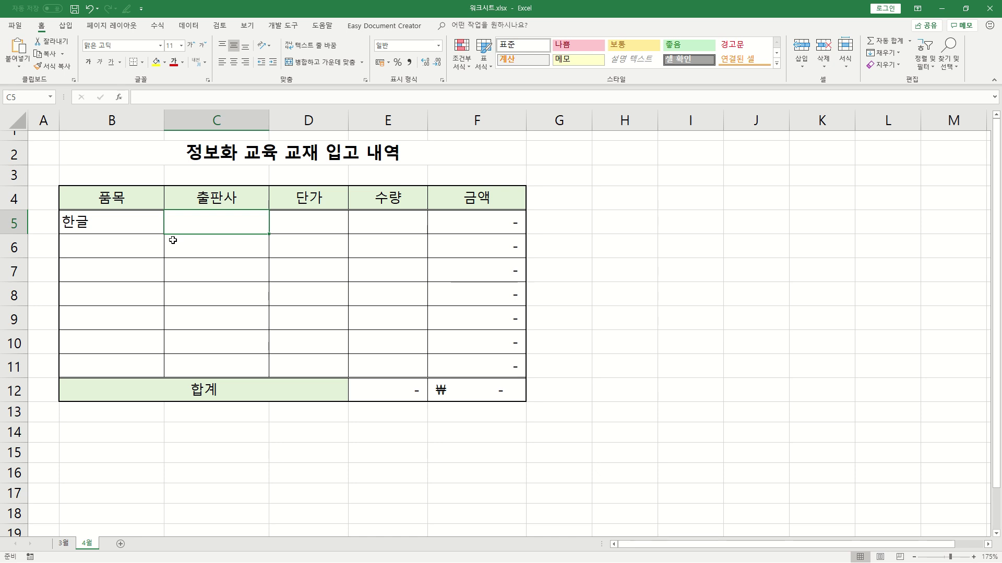
text(이한아이티)
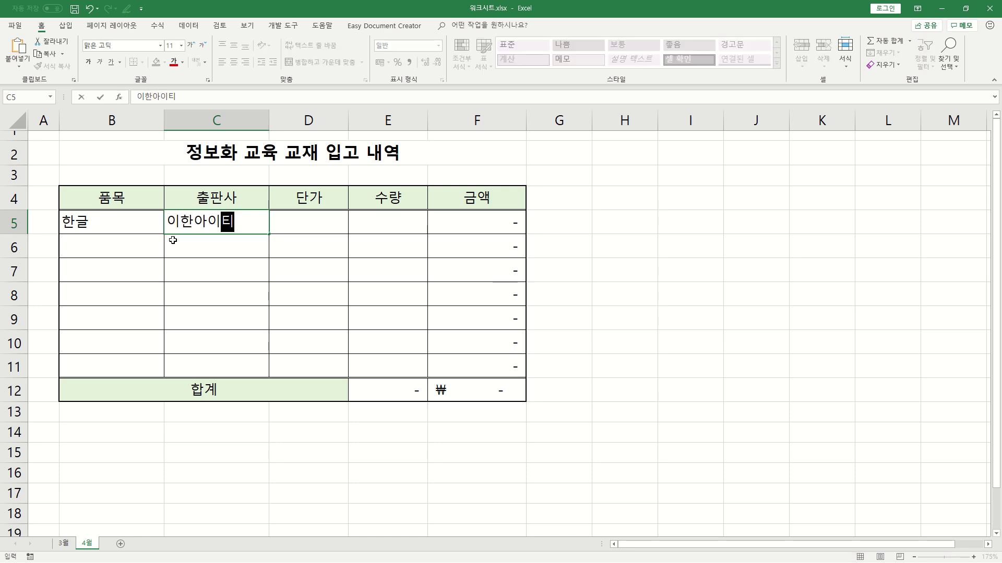
key(Tab)
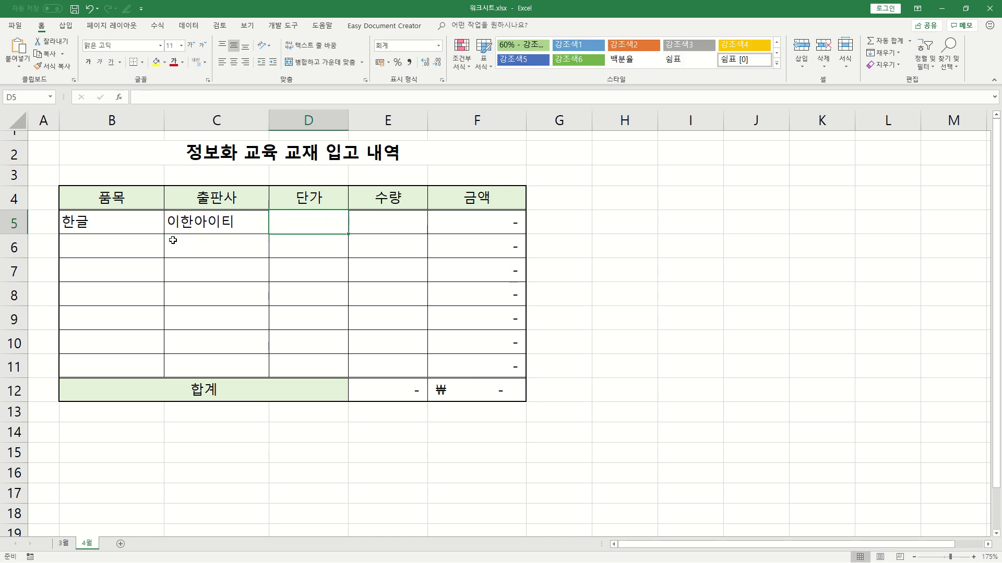
text(13000)
key(Tab)
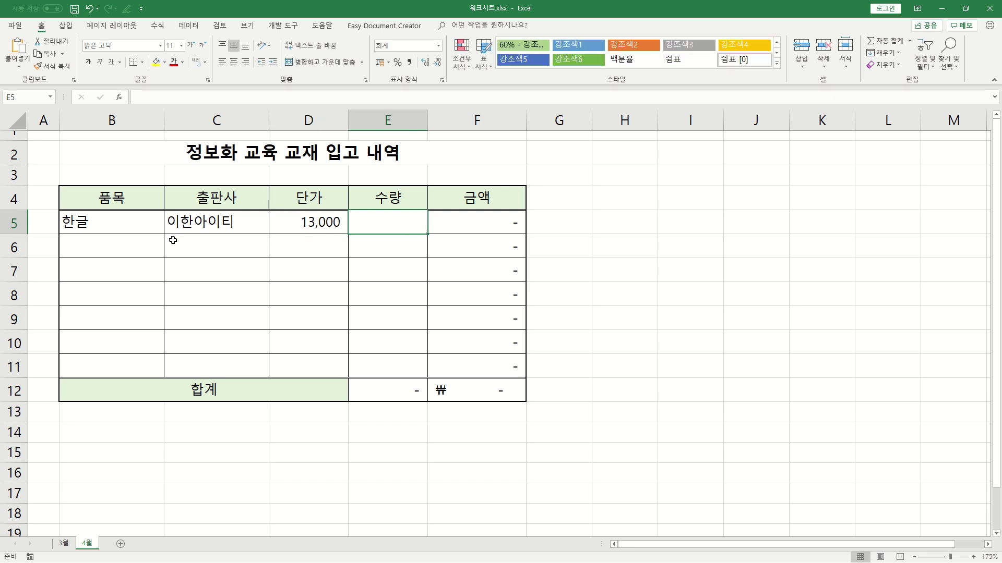
text(250)
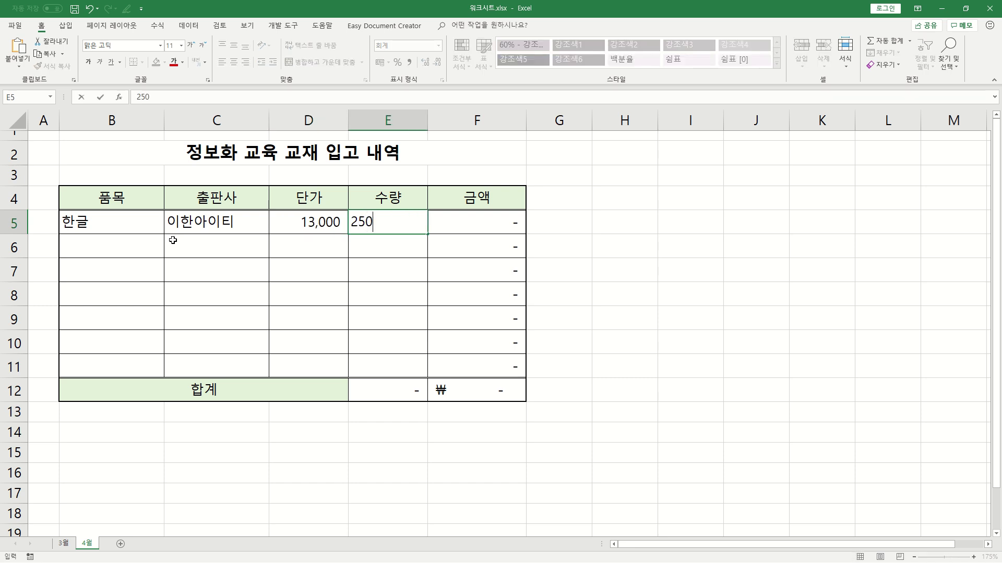
key(Return)
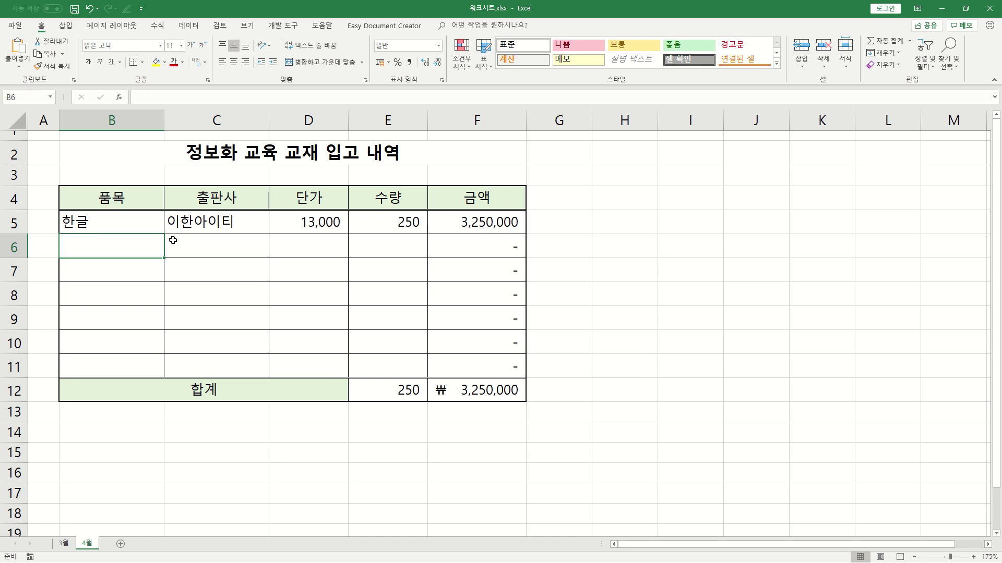
- Duplicate the 3월 sheet to the end of the sheet order and rename the copy as 5월
click(64, 544)
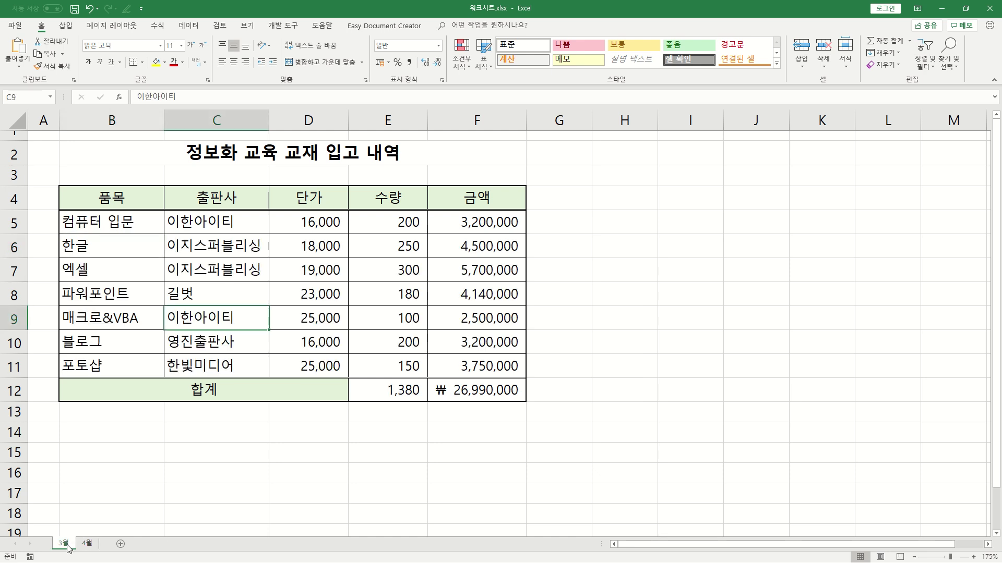
drag(101, 530, 117, 537)
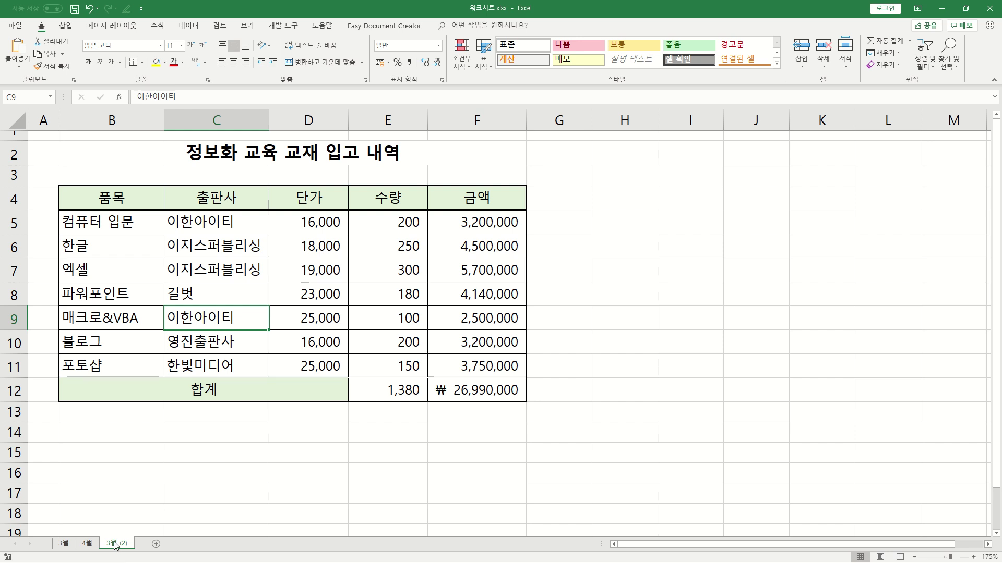
text(5월)
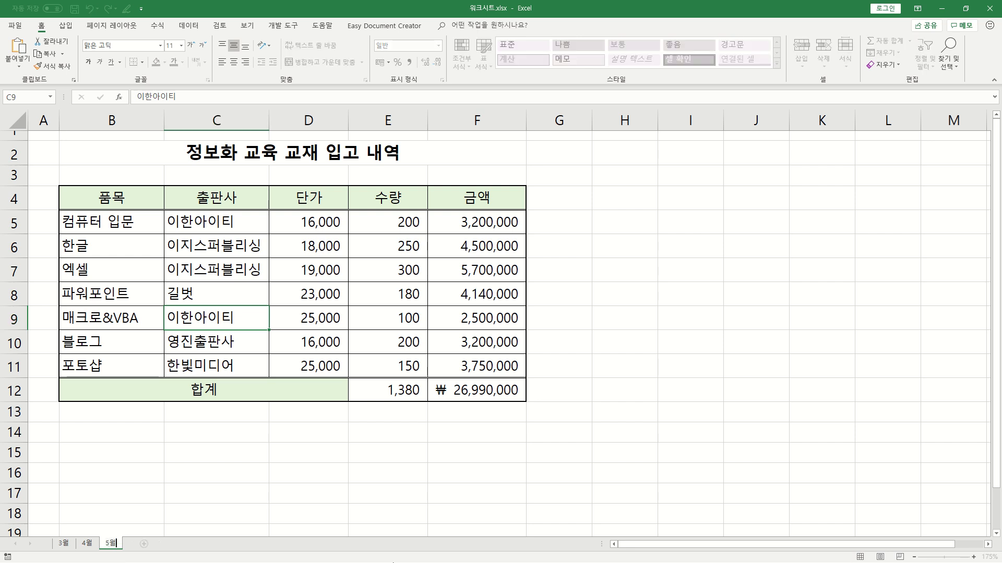
key(Return)
click(366, 228)
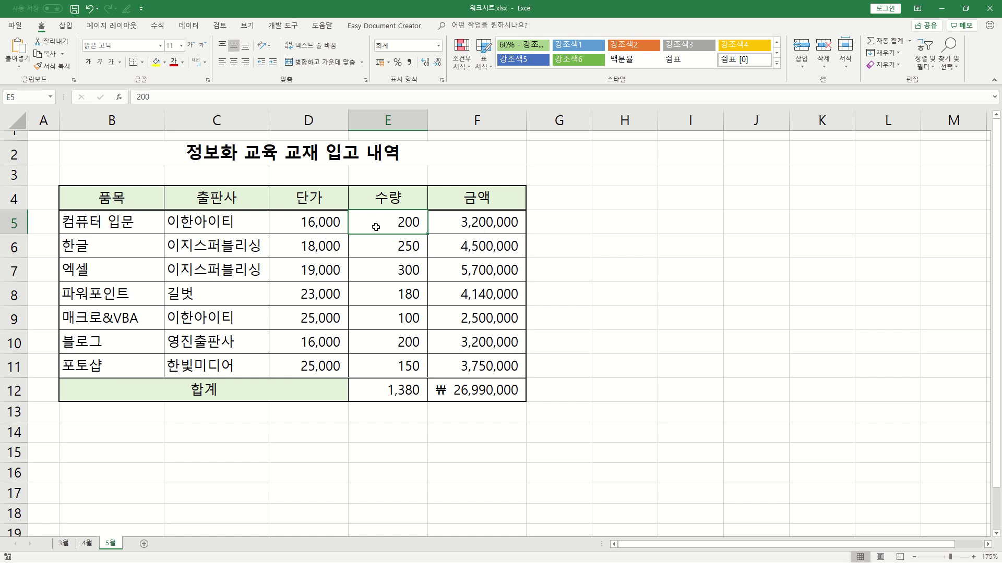
- Duplicate the 5월 sheet directly after itself and rename the copy as 6월
drag(113, 543, 138, 534)
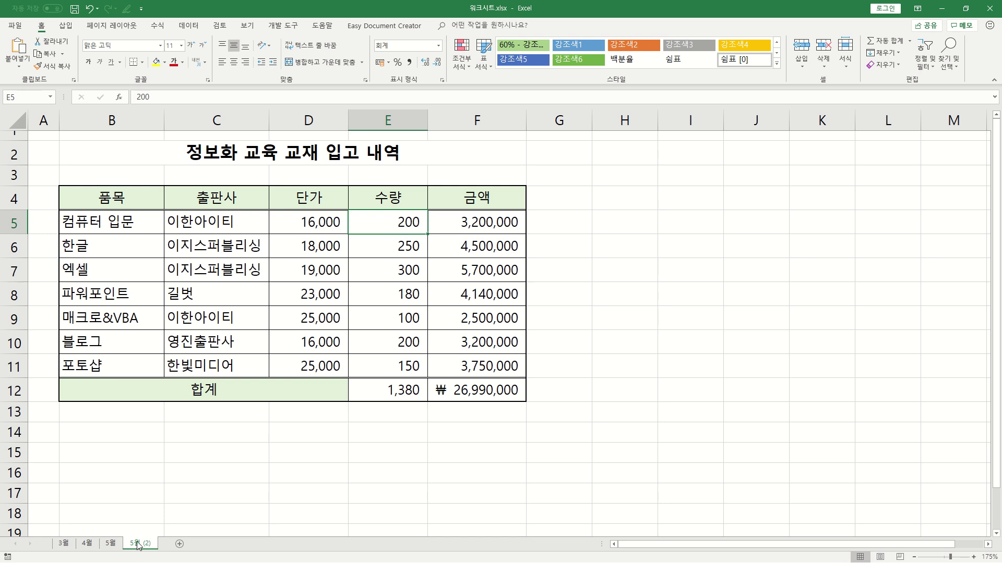
double_click(139, 544)
text(6워)
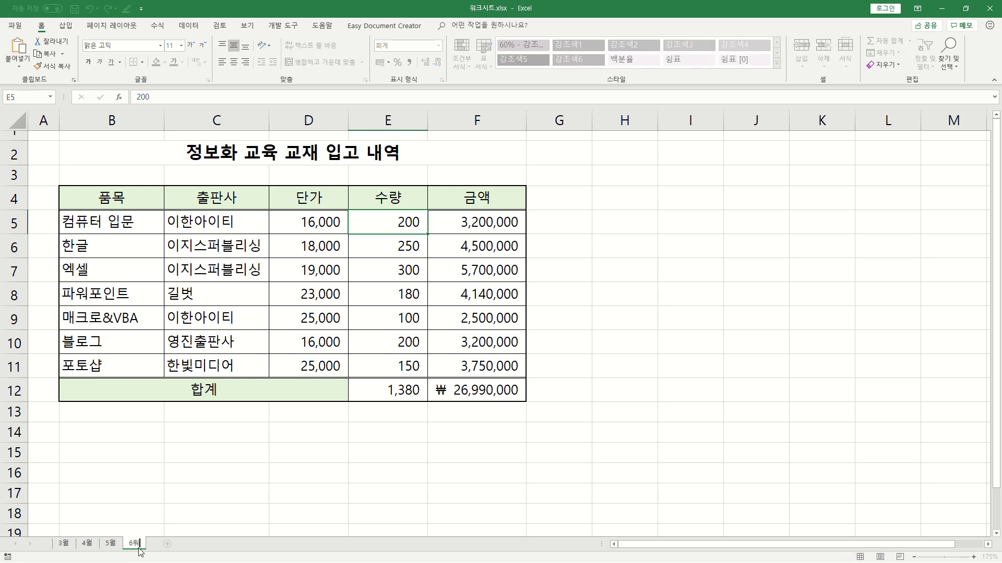
key(Return)
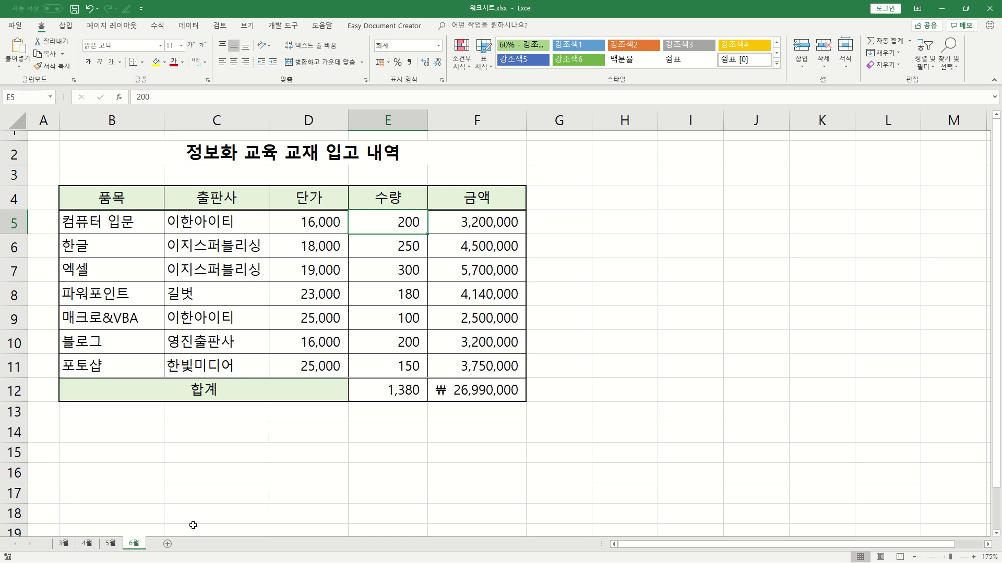
- Add a new blank worksheet after 6월 and name it 상반기집계
click(168, 548)
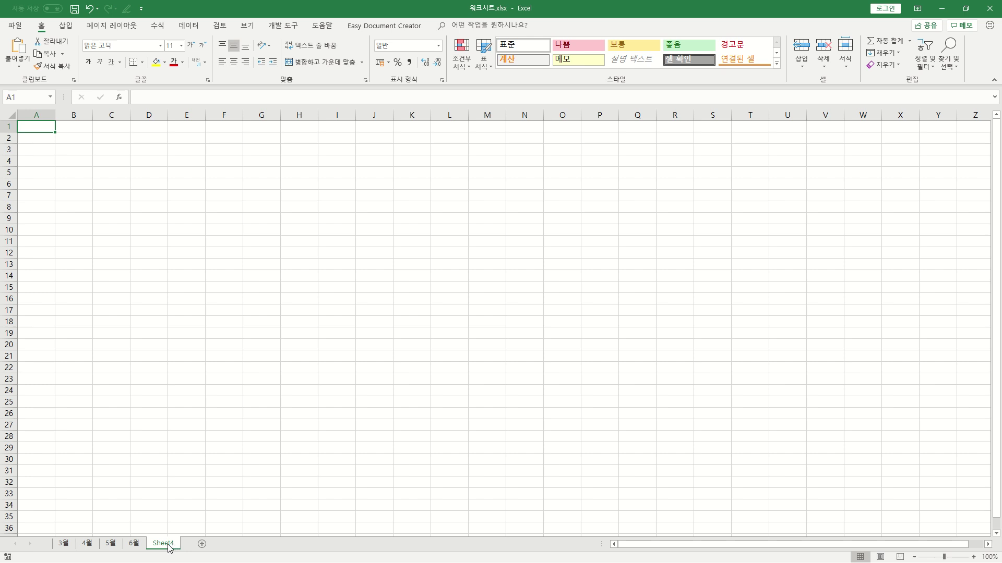
double_click(169, 546)
text(상반기집계)
key(Return)
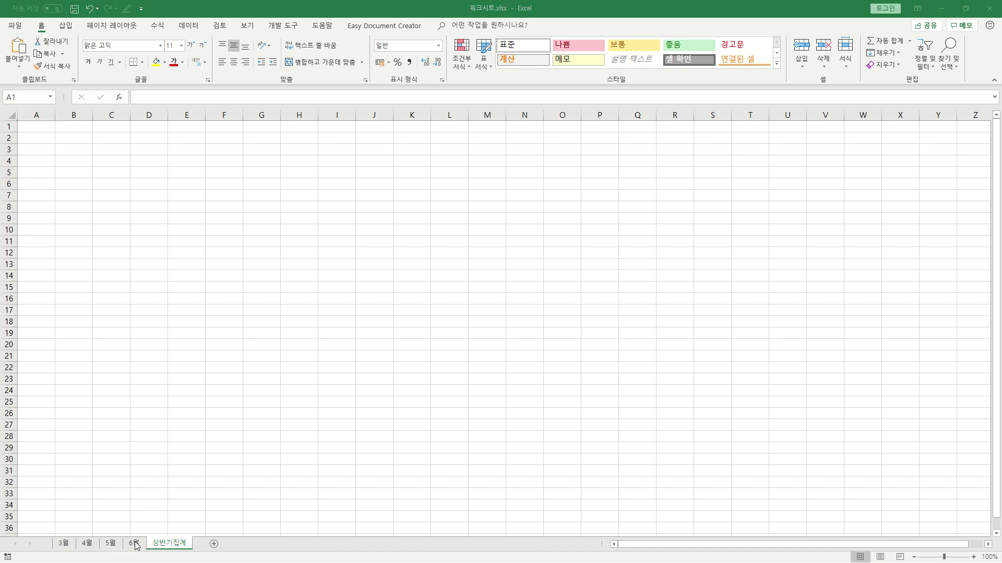
click(170, 545)
mouse_move(168, 546)
mouse_down()
mouse_move(73, 530)
mouse_move(151, 529)
mouse_move(68, 532)
mouse_move(82, 529)
mouse_move(68, 522)
mouse_move(198, 540)
mouse_up()
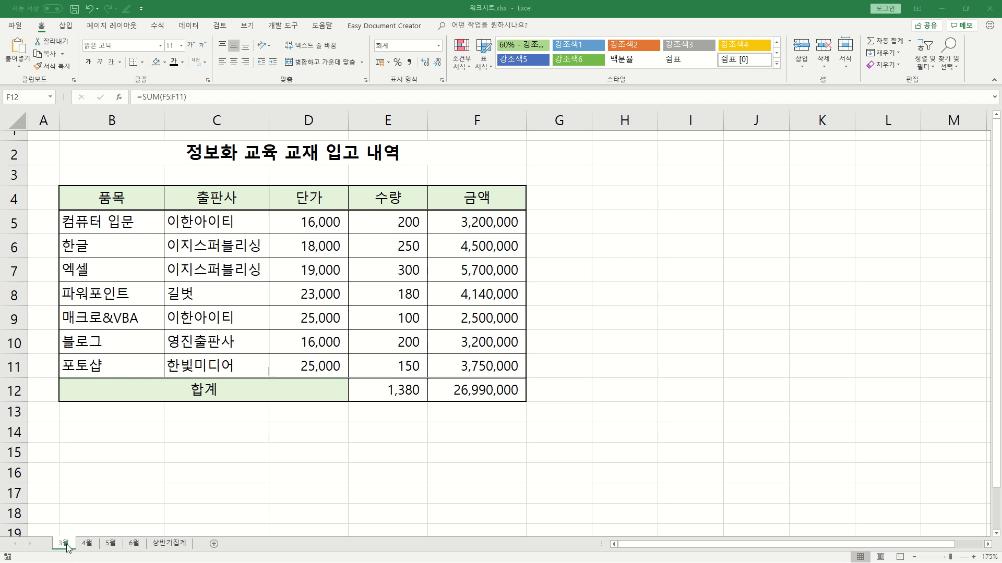
- Group the sheets 3월 through 6월 and apply the 통화 number format to the 금액 total in cell F12
shift+click(135, 545)
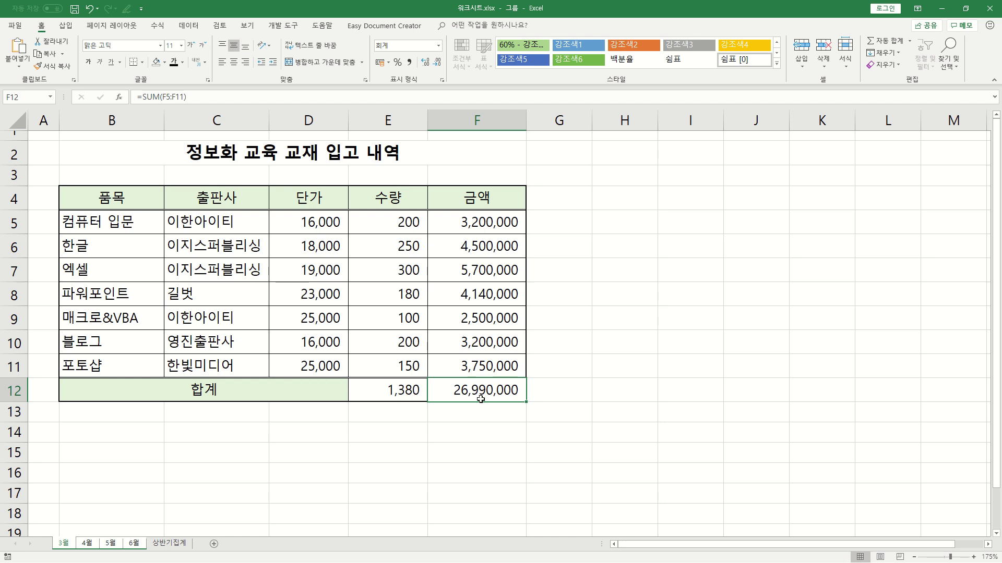
click(438, 46)
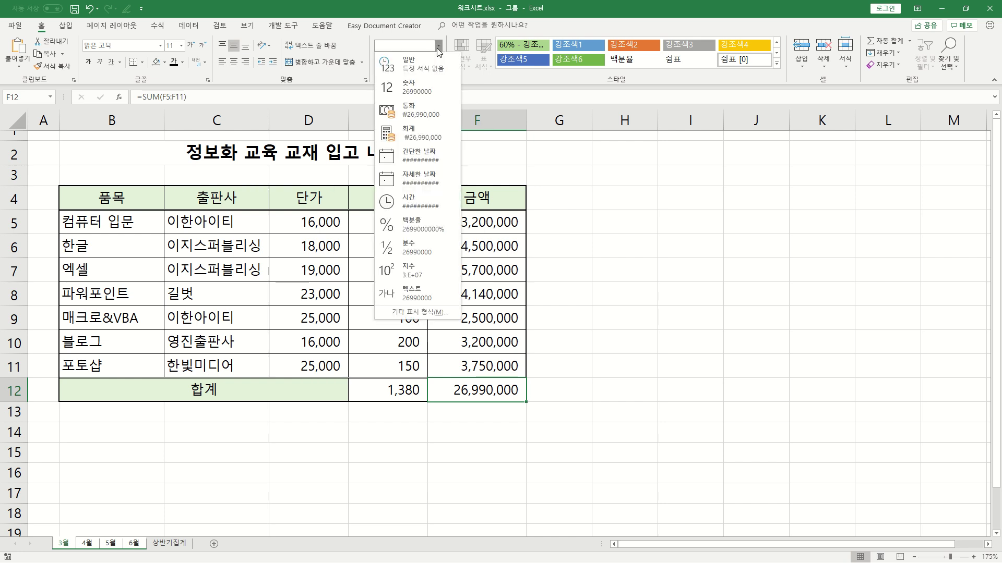
click(414, 110)
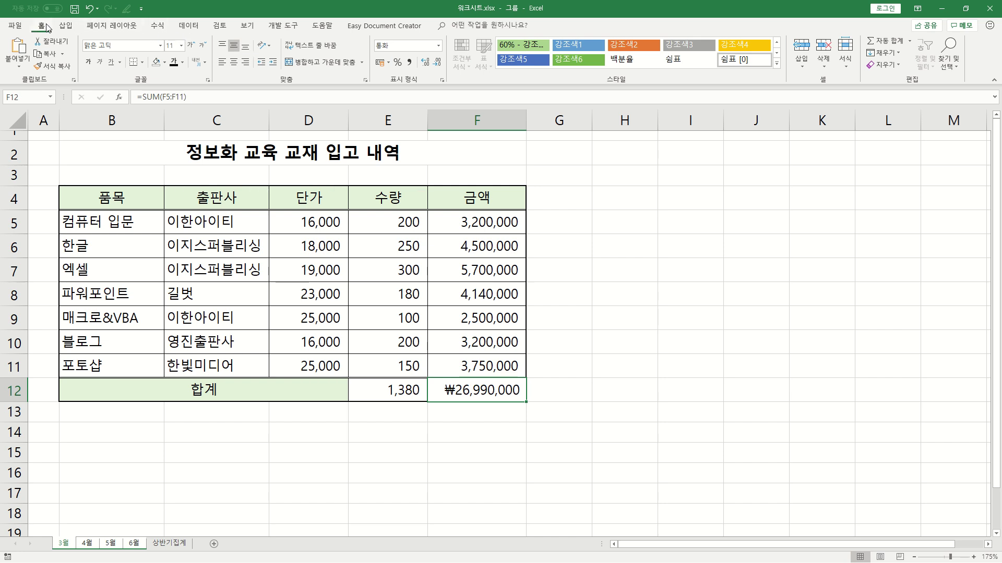
- Fill the total cell F12 with light gold across the grouped sheets and check the result on the other month sheets
click(165, 63)
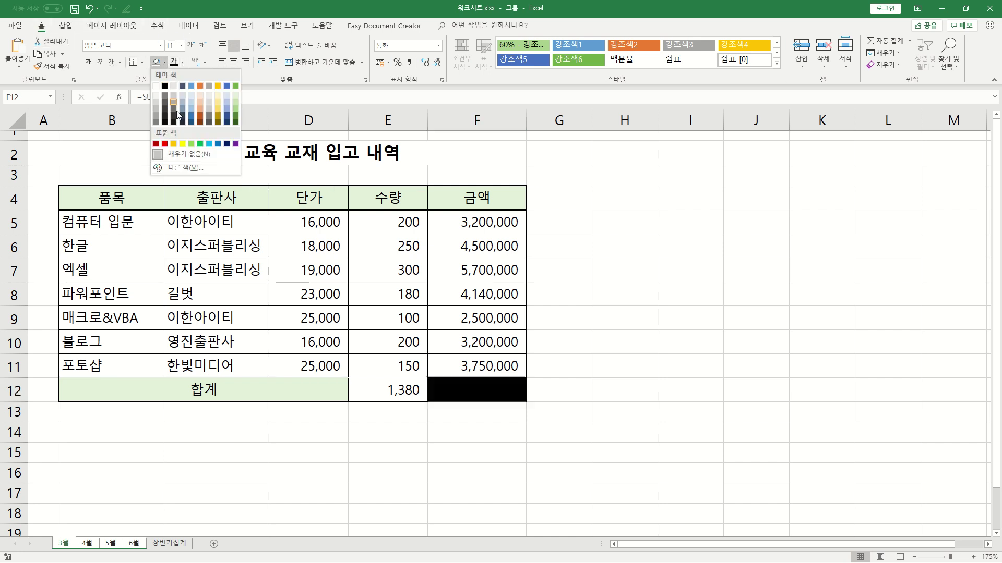
click(218, 104)
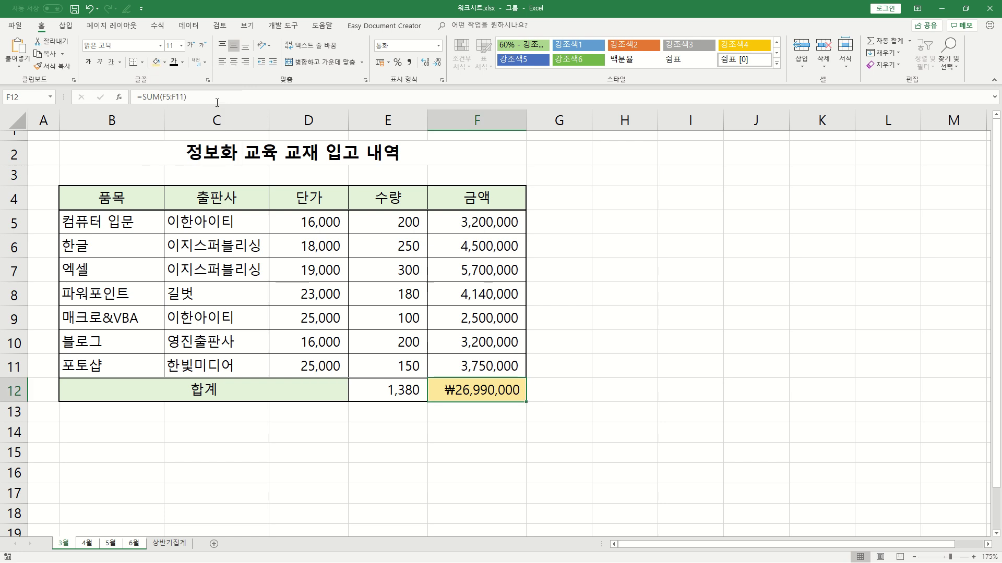
click(108, 545)
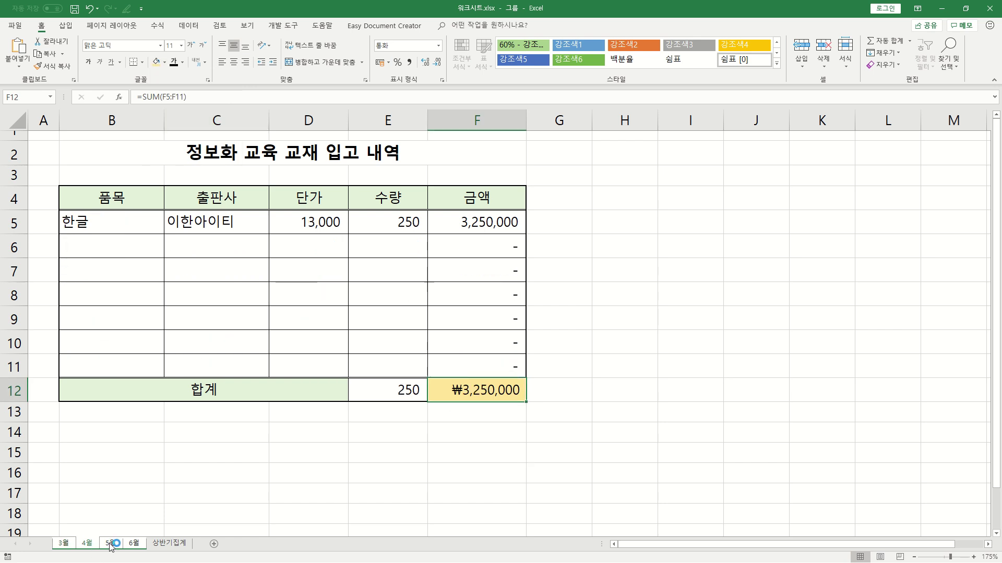
click(134, 544)
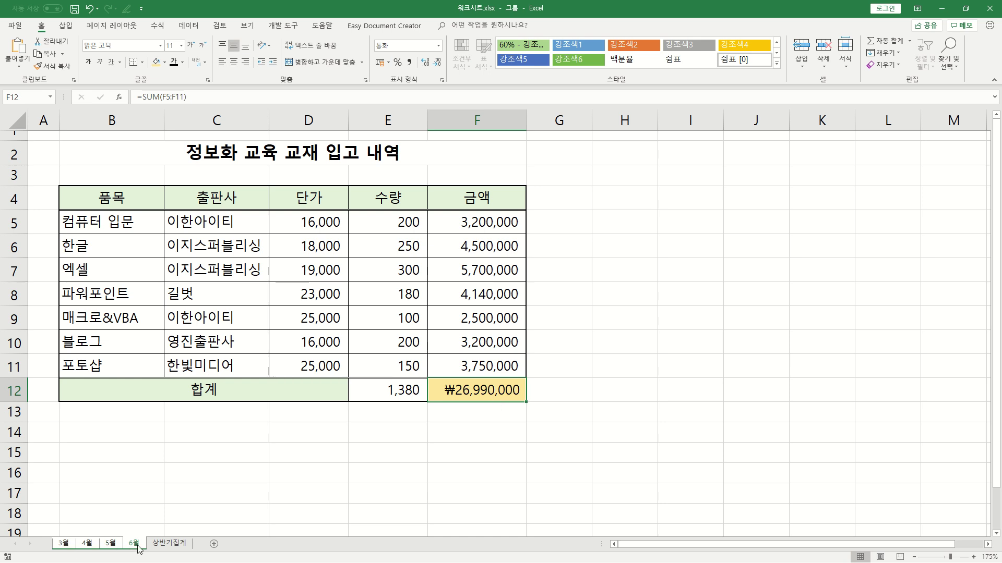
- Ungroup the month sheets and check the F12 total formatting on each sheet from 6월 back to 3월
click(170, 544)
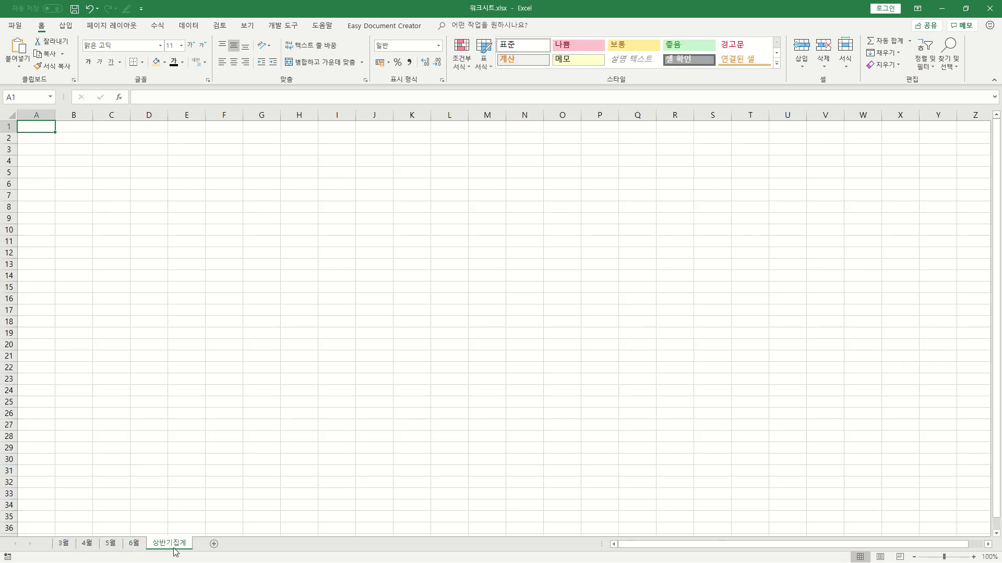
click(134, 544)
click(110, 543)
click(87, 544)
click(63, 543)
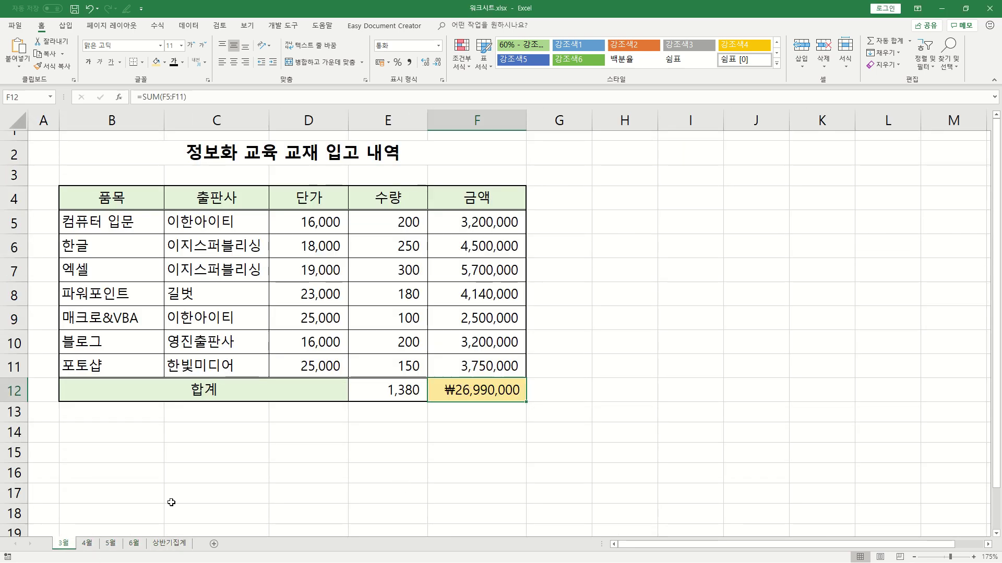
- Color the 상반기집계 sheet tab gold and view the tab color from the 5월 sheet
click(170, 544)
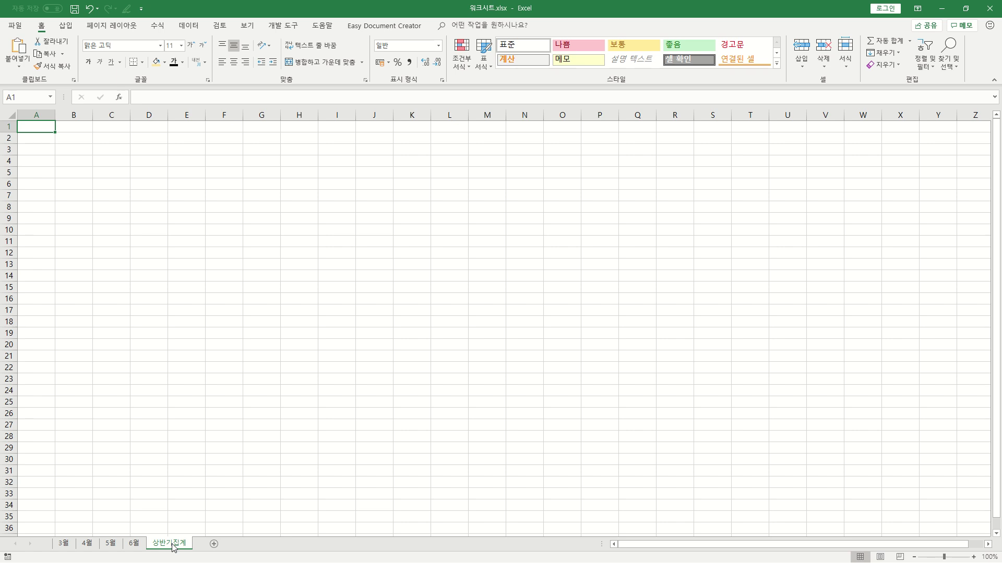
right_click(172, 546)
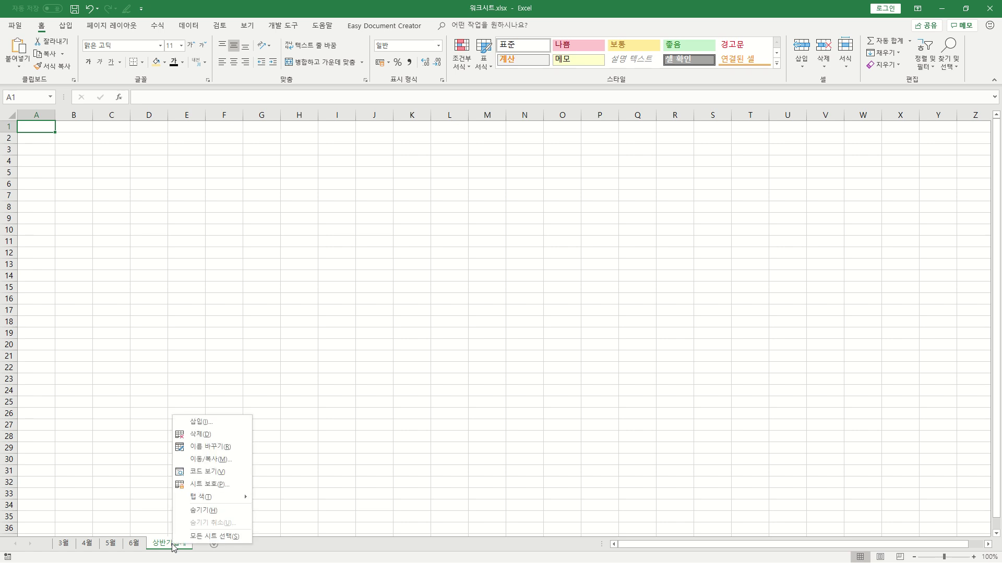
mouse_move(212, 500)
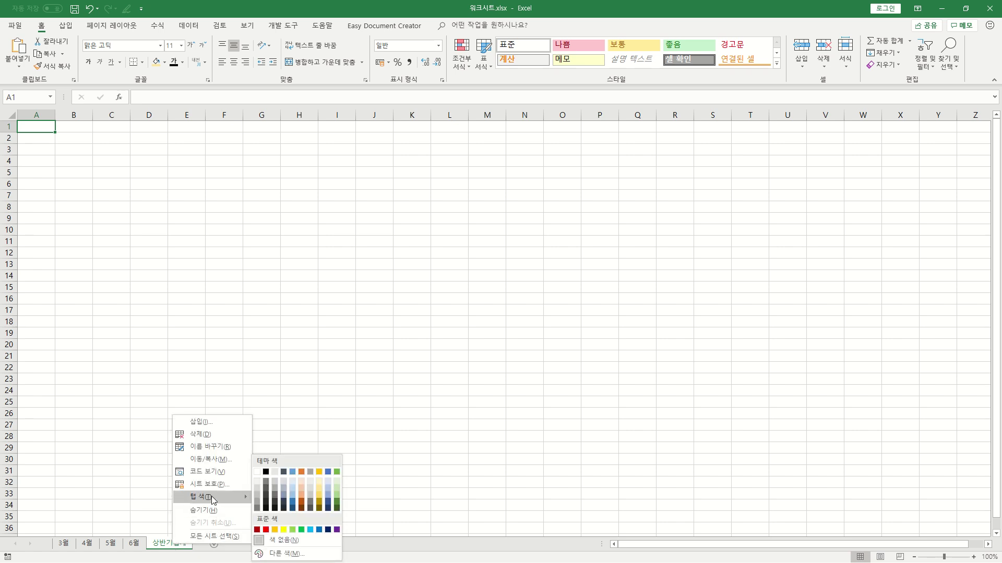
click(319, 499)
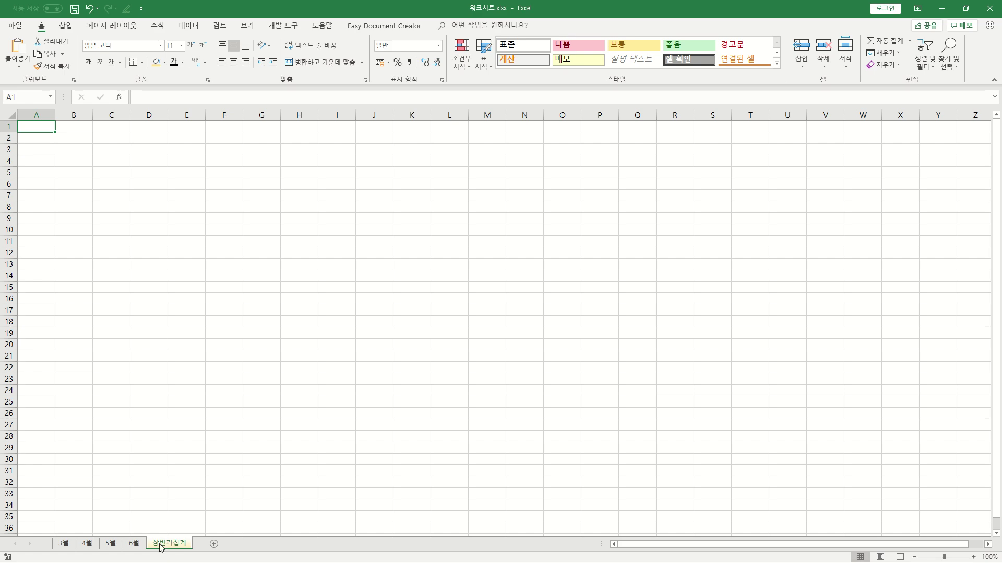
click(111, 547)
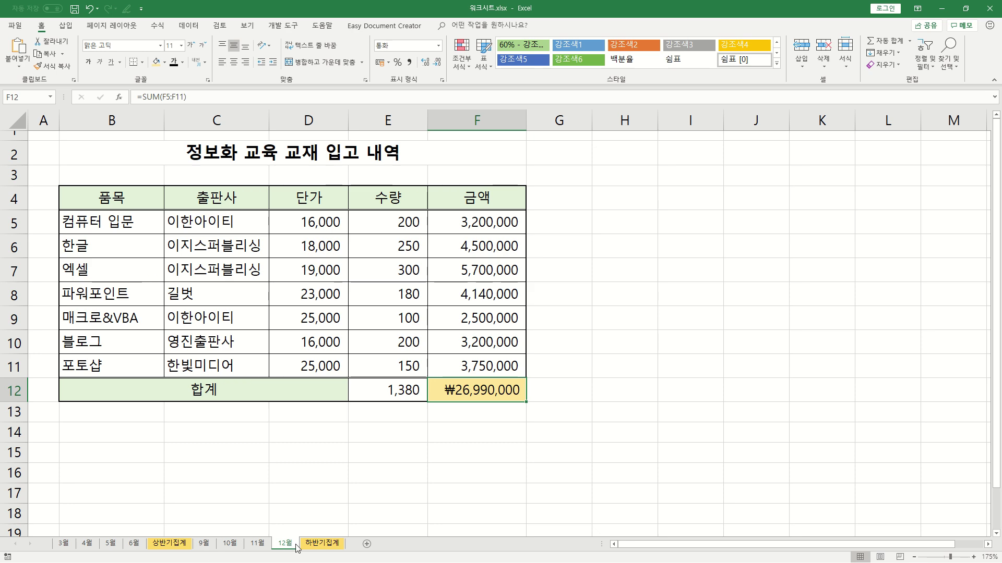
- Look through the second-half sheets from 하반기집계 and 12월 back to 9월
click(331, 545)
click(287, 545)
click(257, 545)
click(230, 544)
click(202, 544)
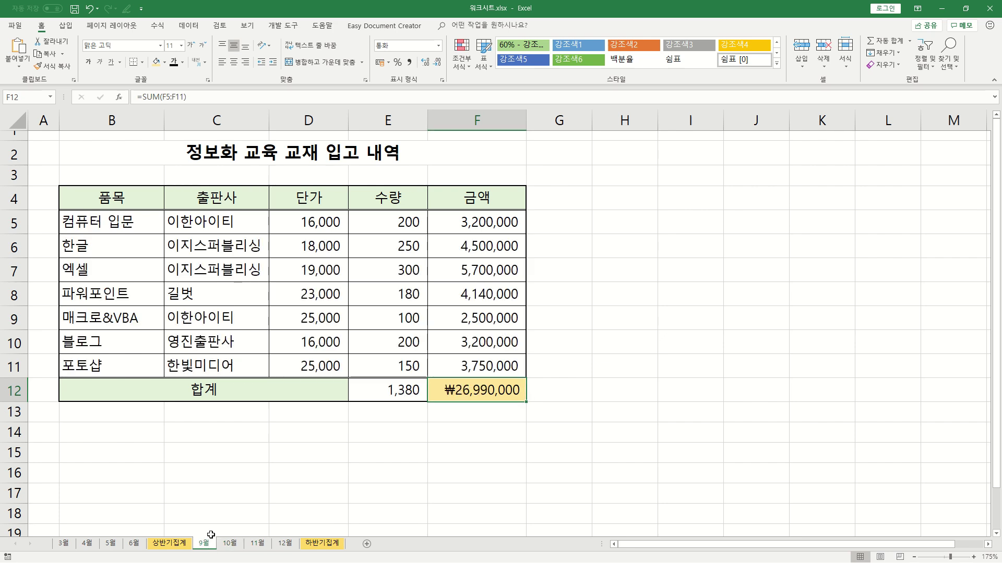
- Group the 상반기집계 and 하반기집계 sheets and copy both into a new workbook
click(177, 548)
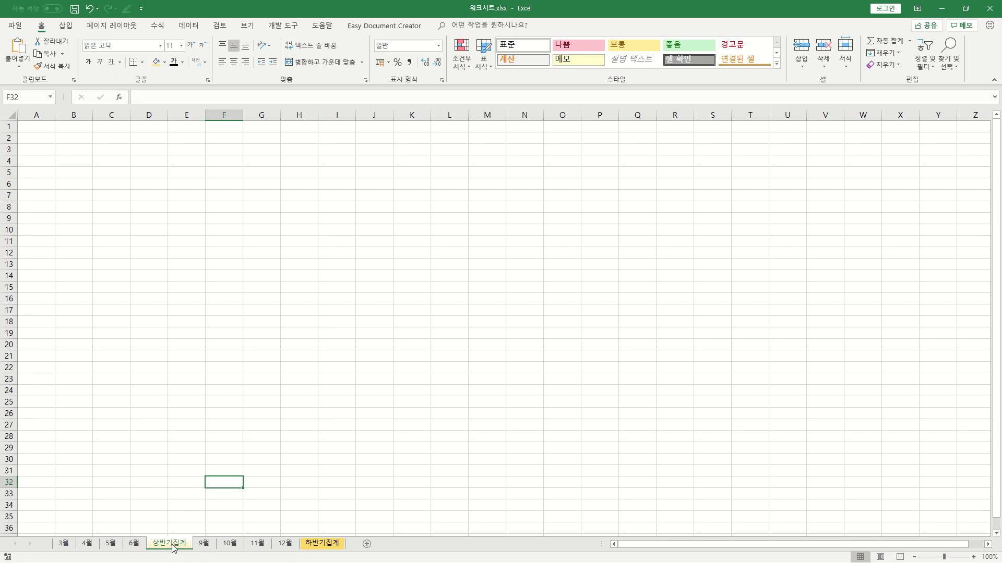
ctrl+click(324, 545)
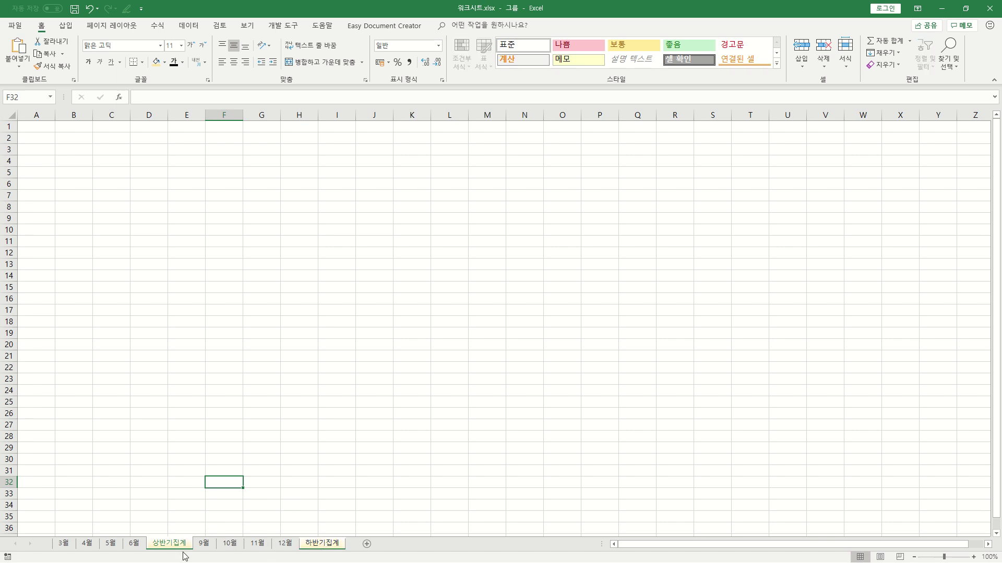
right_click(322, 547)
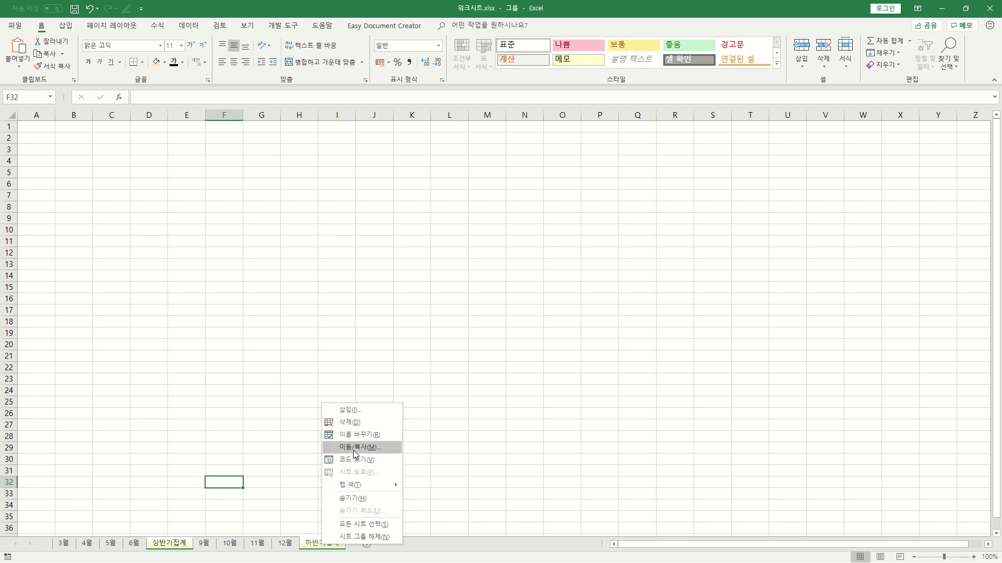
click(354, 448)
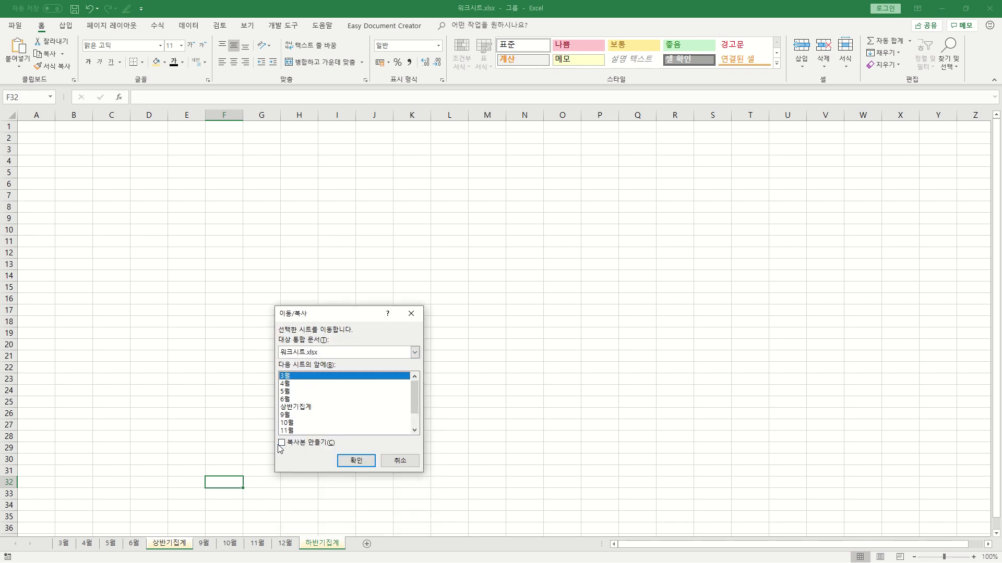
click(283, 443)
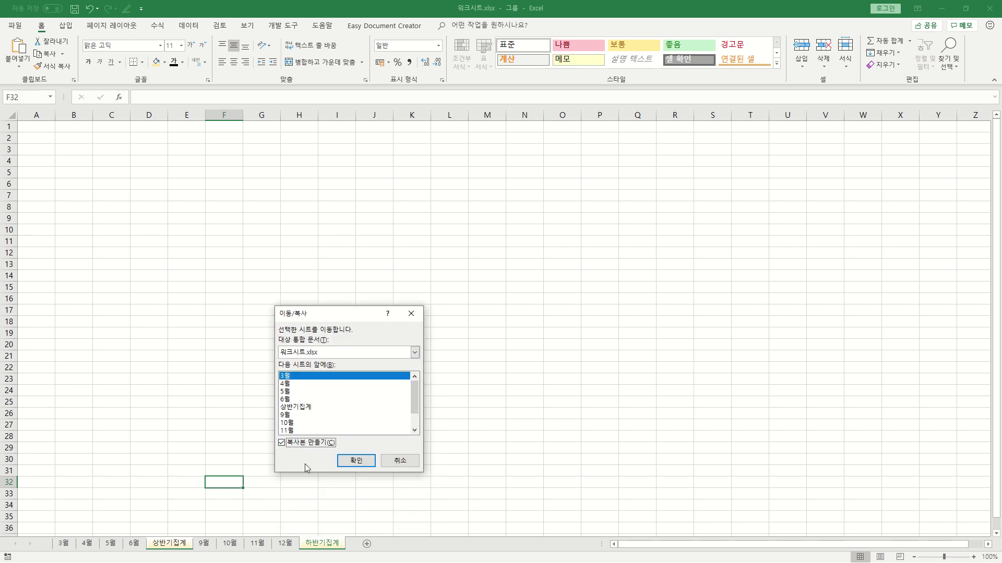
click(414, 353)
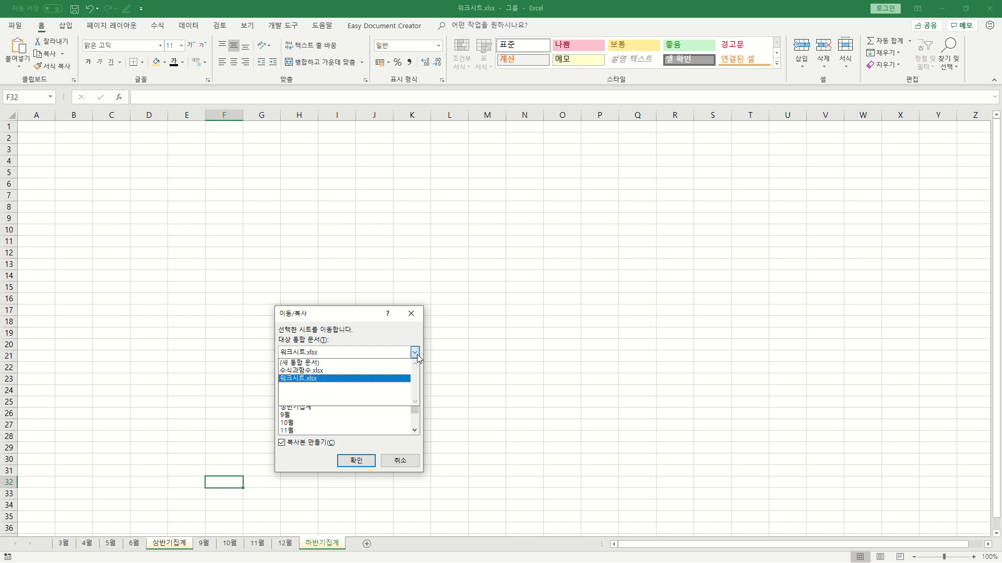
click(305, 365)
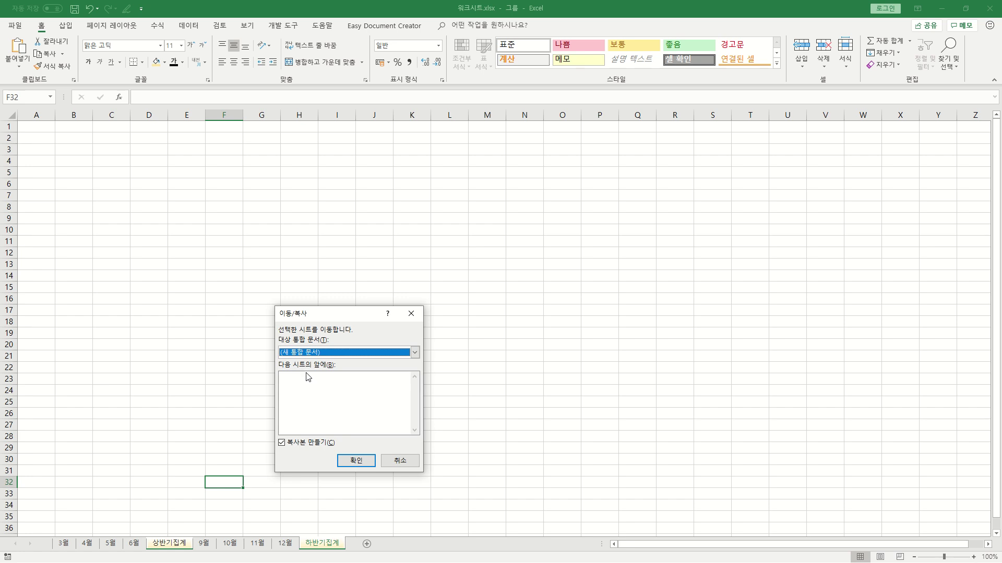
click(361, 466)
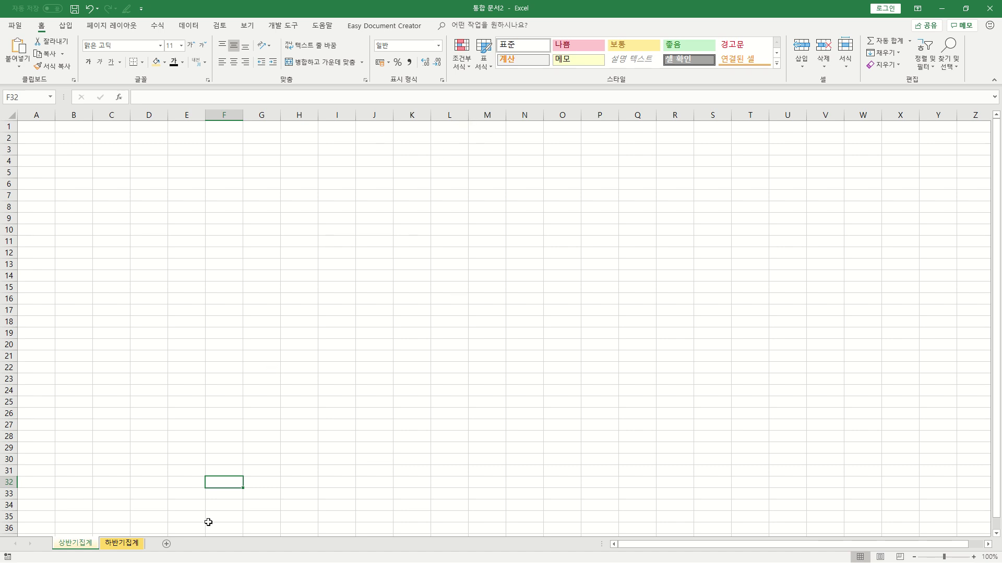
- Check both copied summary sheets and delete 하반기집계 from the new workbook
click(119, 548)
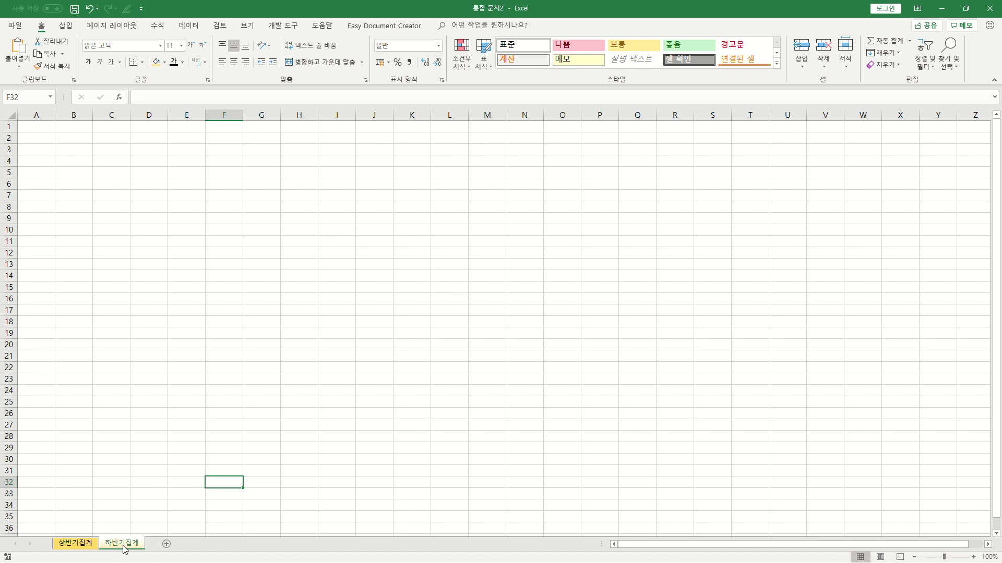
click(87, 545)
click(121, 547)
click(91, 547)
click(134, 547)
right_click(124, 546)
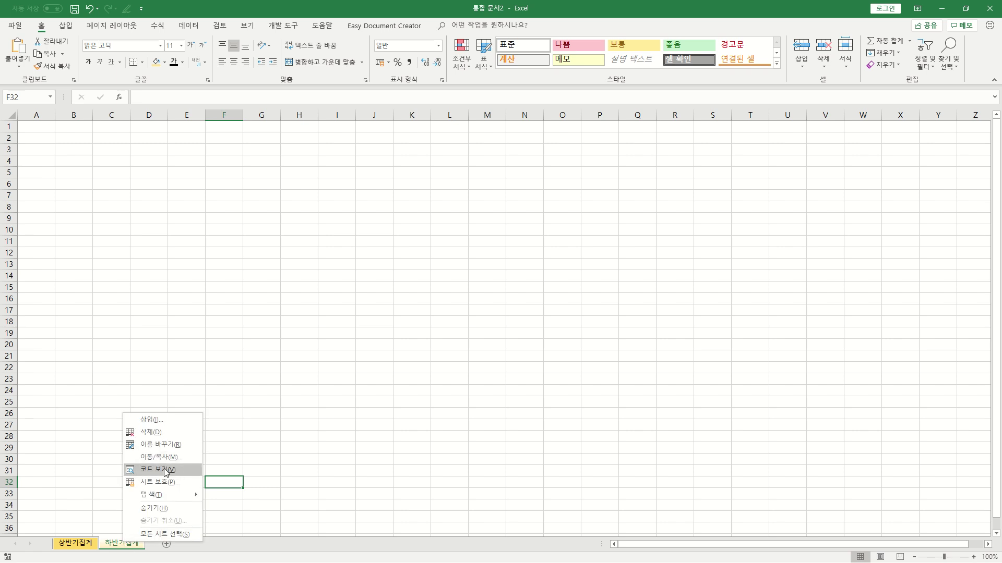
click(157, 434)
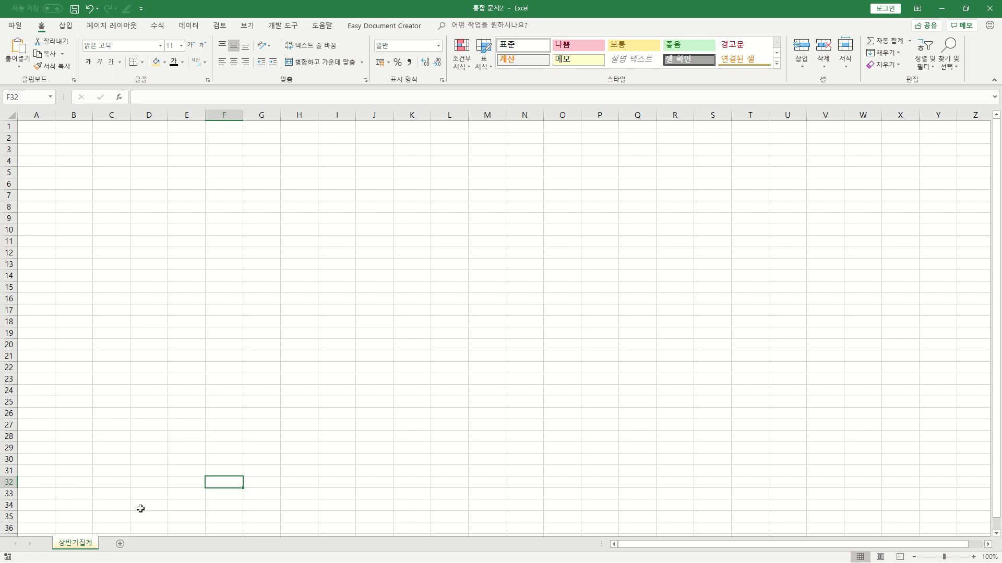